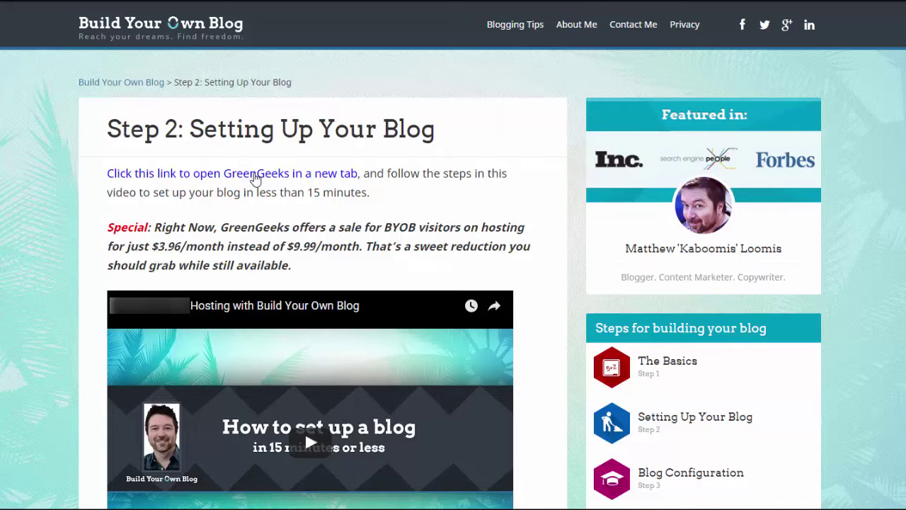
# Step: Go to the GreenGeeks Build Your Own Blog hosting offer page
pyautogui.click(256, 175)
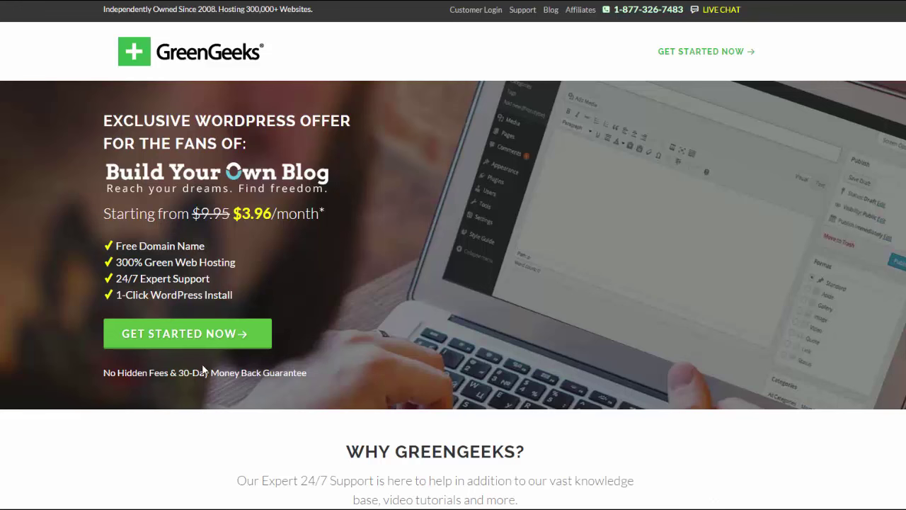
pyautogui.click(190, 340)
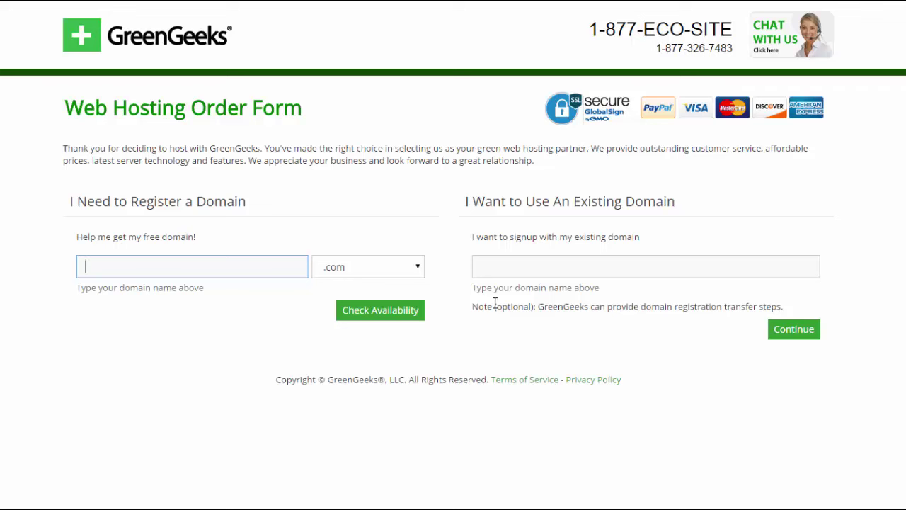
pyautogui.click(480, 266)
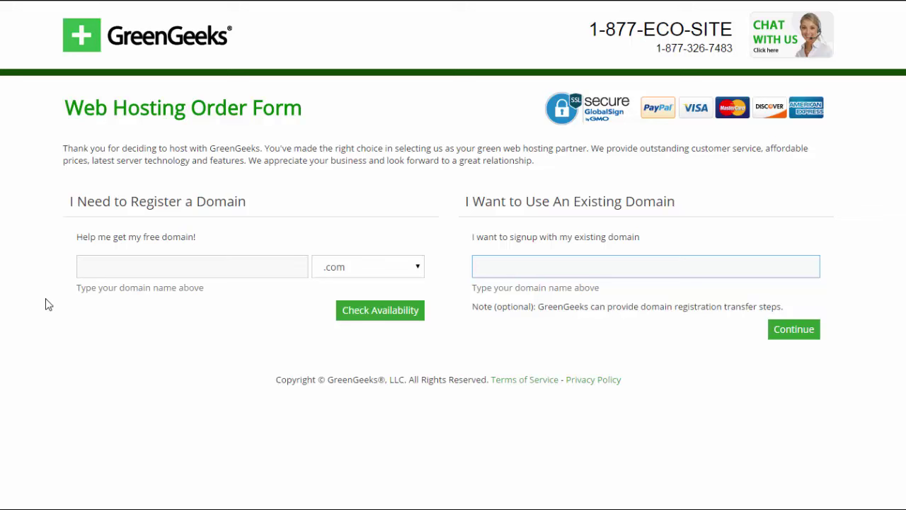
pyautogui.click(89, 266)
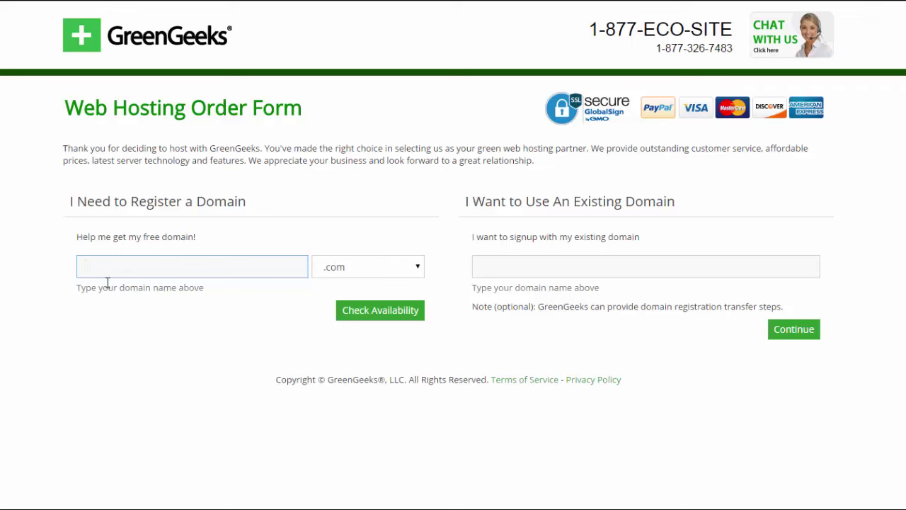
# Step: Keep .com as the ending, enter the new blog domain name, and check its availability
pyautogui.click(419, 269)
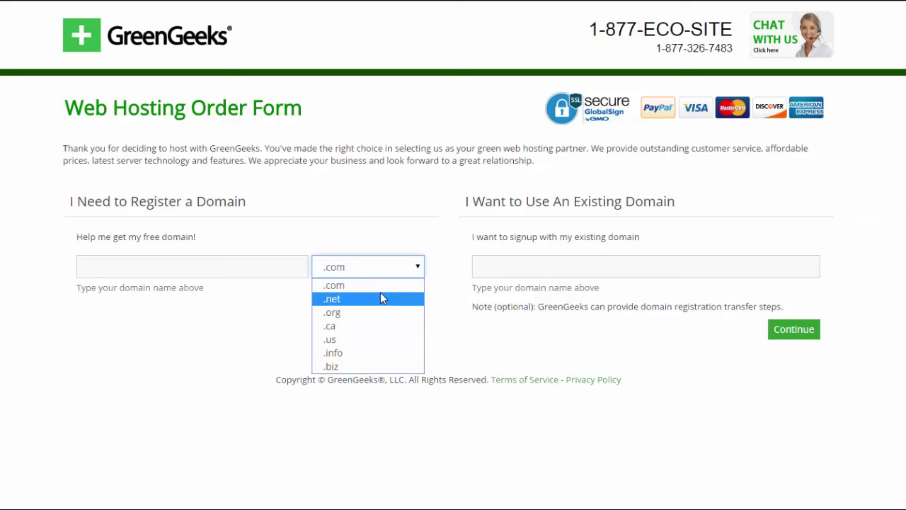
pyautogui.press('Up')
pyautogui.click(91, 267)
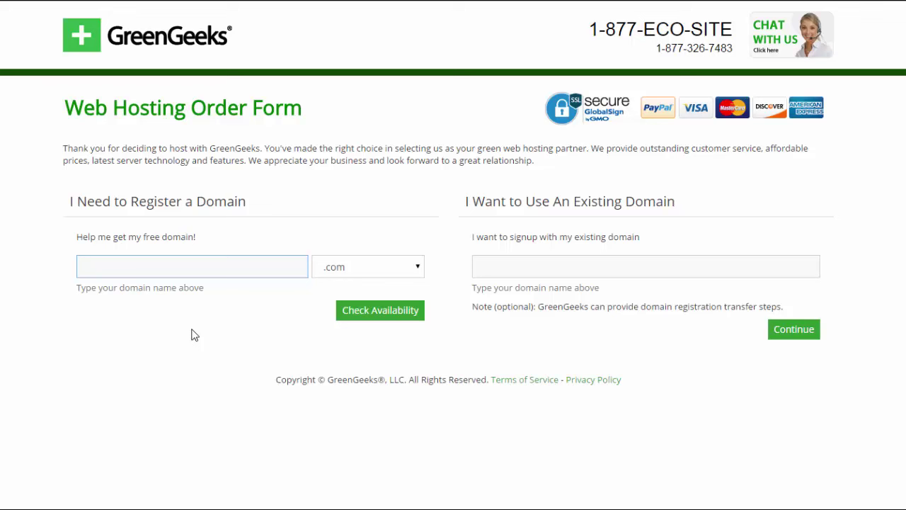
pyautogui.write('newblogforMatthew')
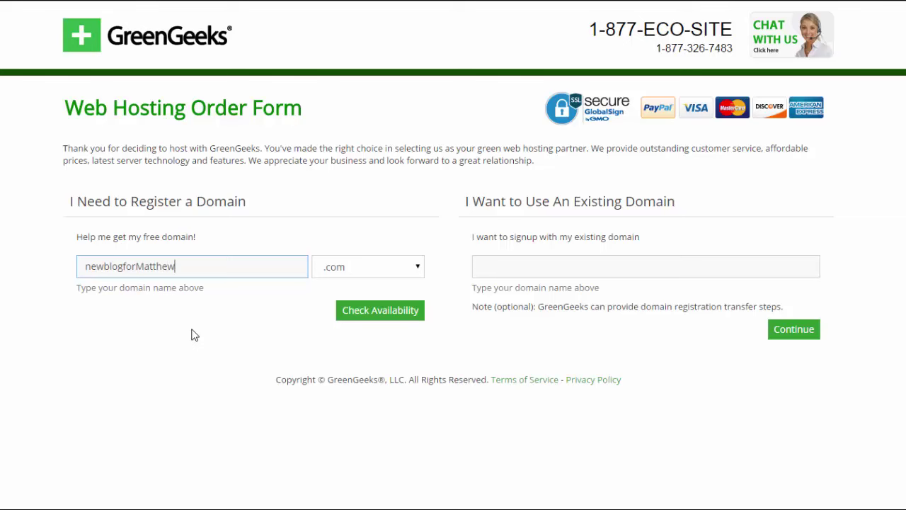
pyautogui.click(348, 318)
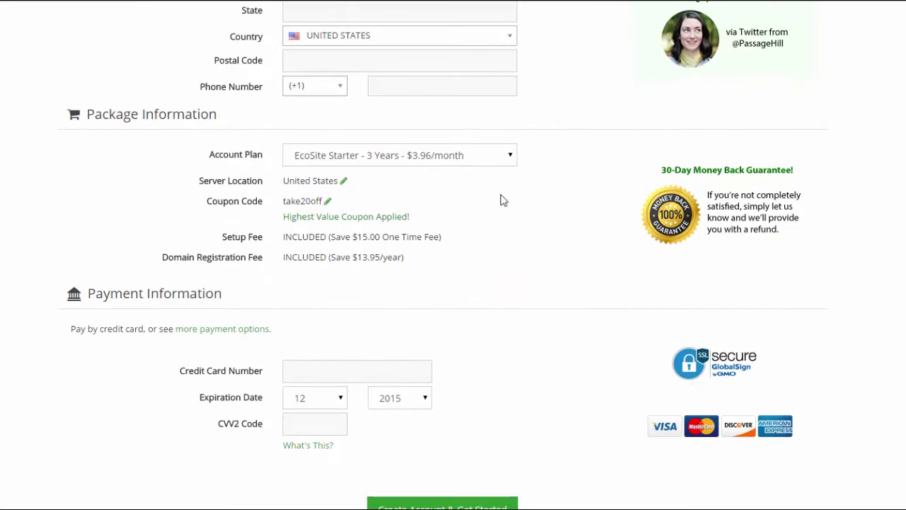
pyautogui.click(511, 157)
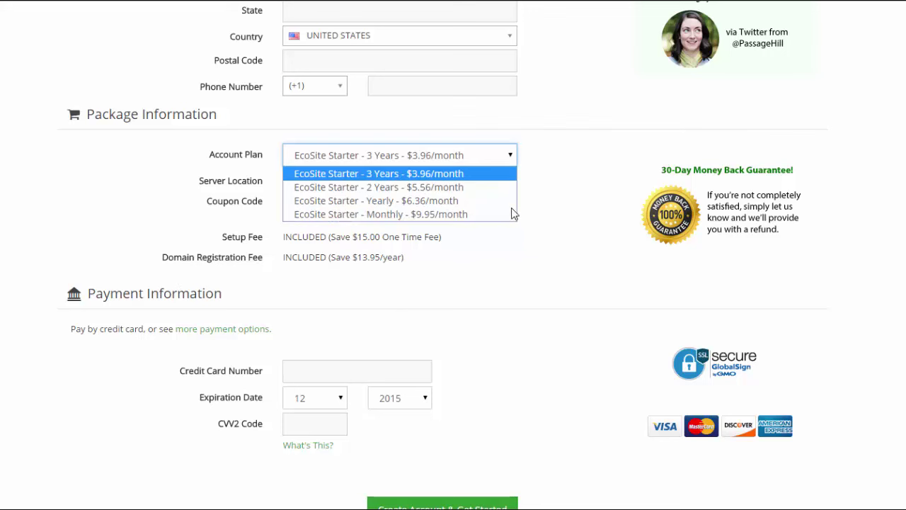
pyautogui.click(557, 209)
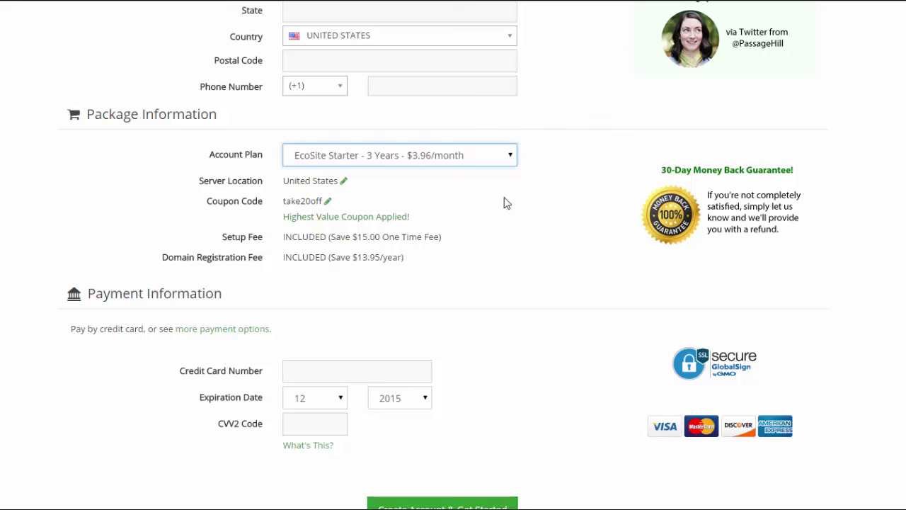
pyautogui.click(511, 157)
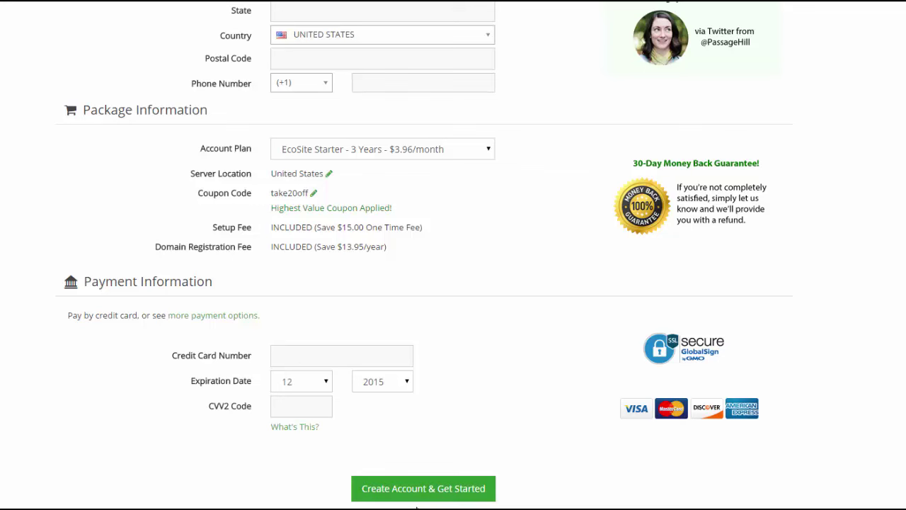
# Step: Submit the order form with Create Account & Get Started for the 3-year EcoSite Starter plan
pyautogui.click(407, 498)
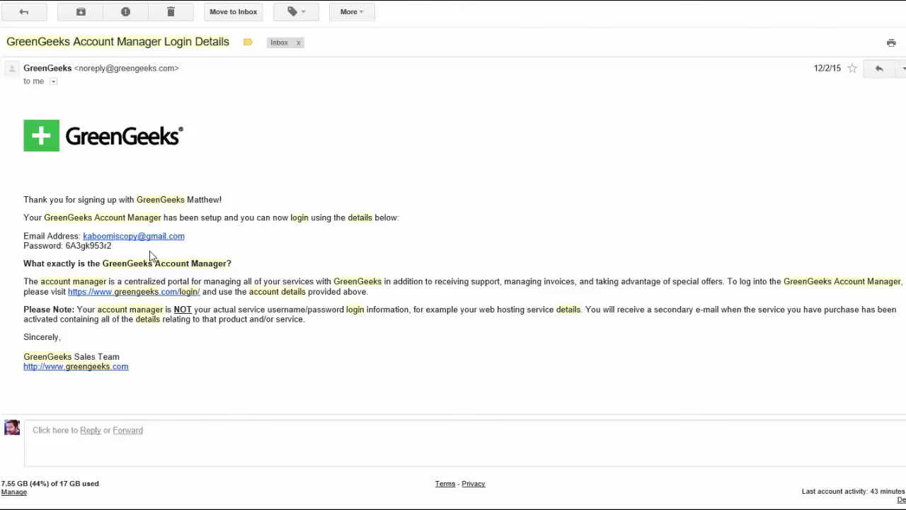
# Step: Follow the greengeeks.com/login link in the login details email
pyautogui.click(116, 292)
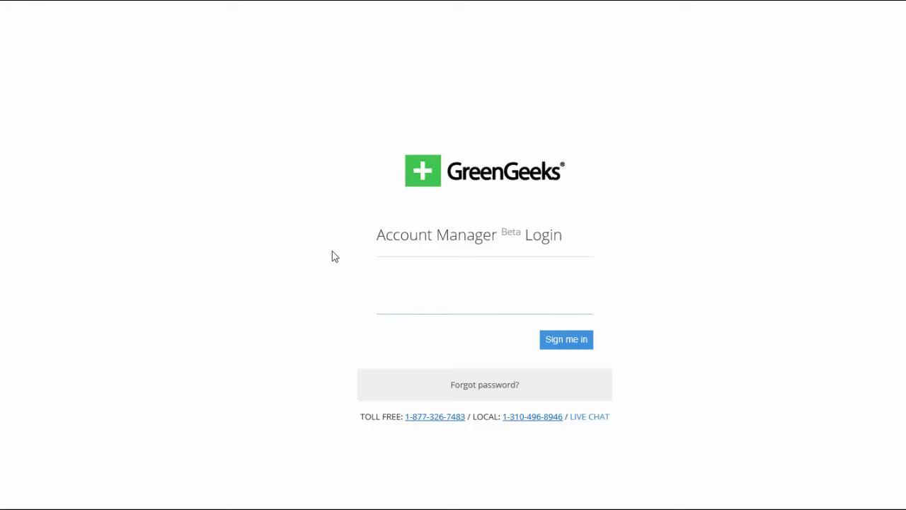
# Step: Sign in to the GreenGeeks Account Manager with the emailed credentials
pyautogui.click(588, 343)
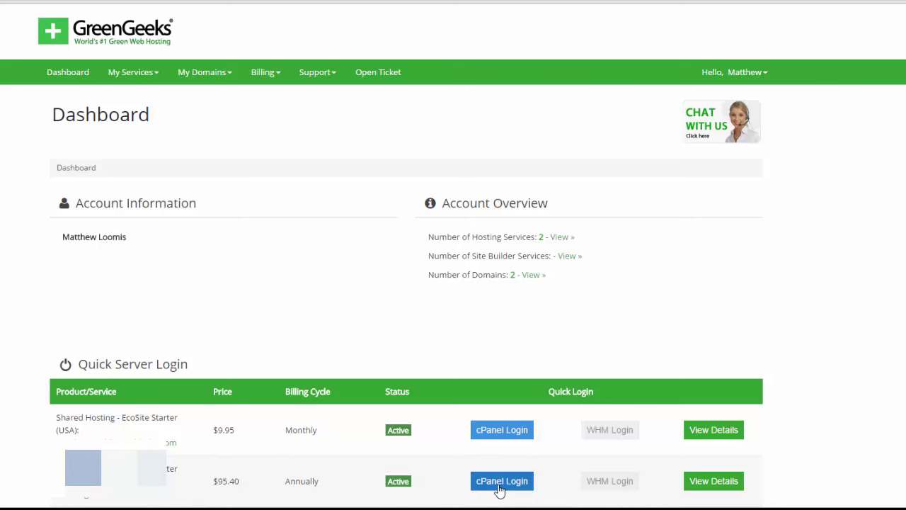
# Step: Open cPanel from the second, annually billed hosting row in Quick Server Login
pyautogui.click(500, 481)
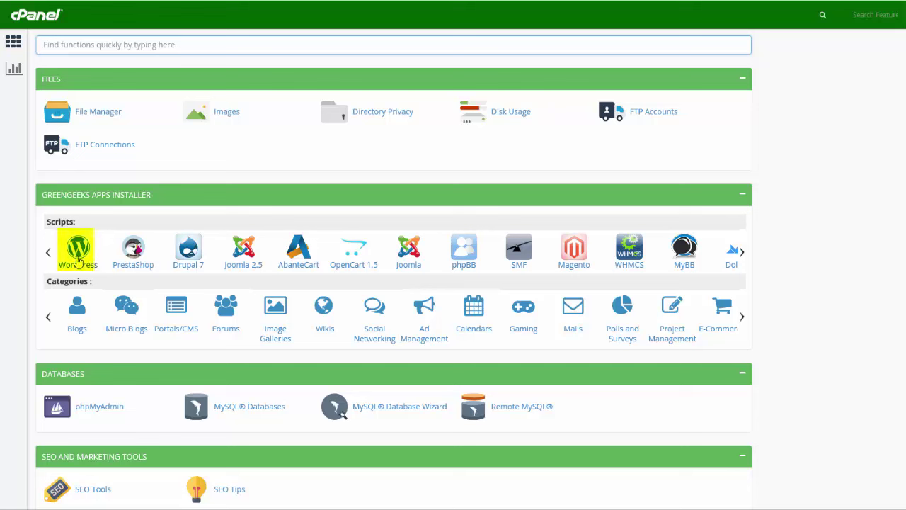
# Step: Choose WordPress under GreenGeeks Apps Installer Scripts to reach its Softaculous page
pyautogui.click(77, 251)
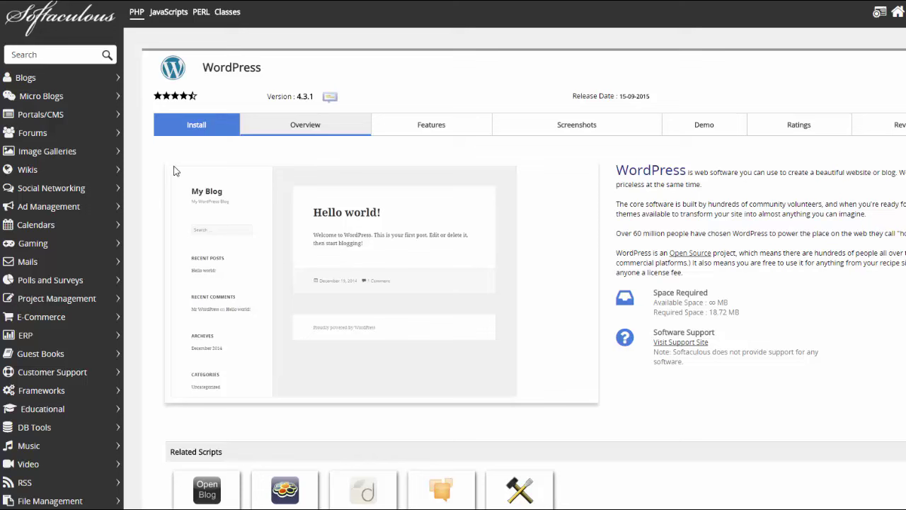
# Step: Install WordPress into the wp directory with the default My Blog settings
pyautogui.click(196, 131)
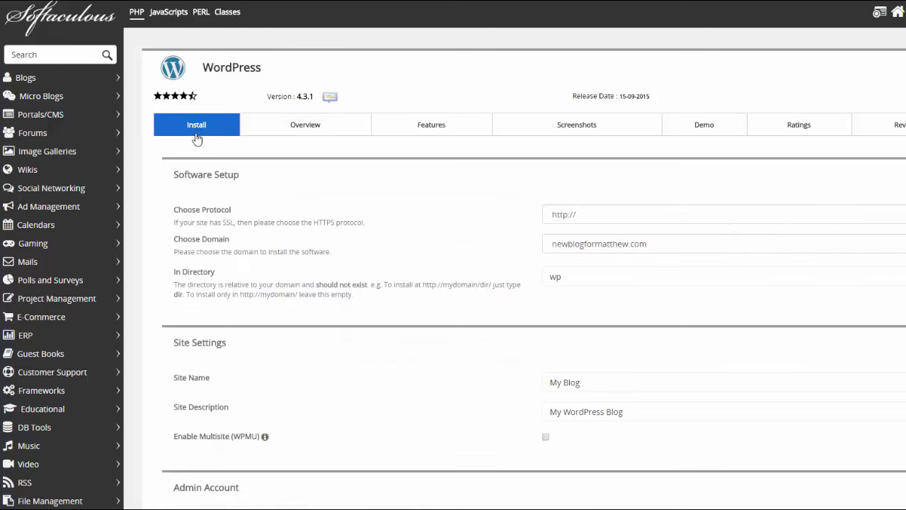
pyautogui.scroll(-3, 453, 283)
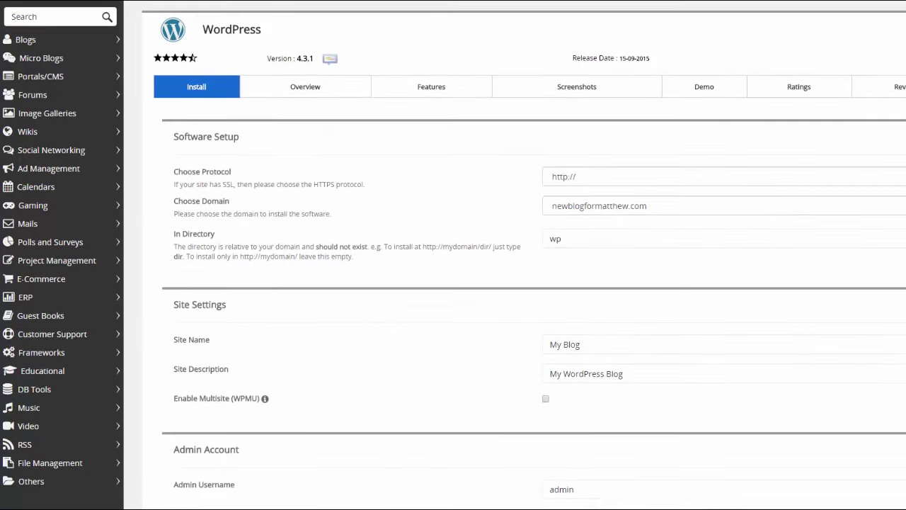
pyautogui.scroll(-7, 453, 283)
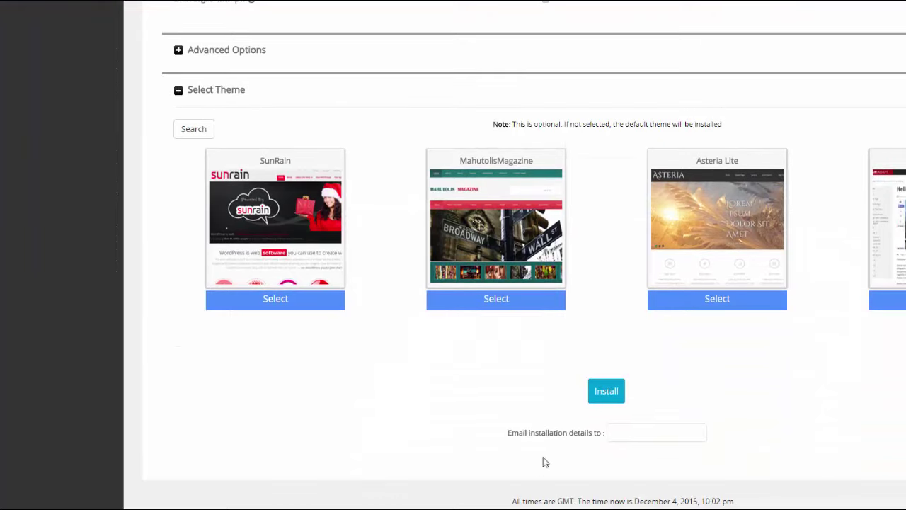
pyautogui.click(606, 393)
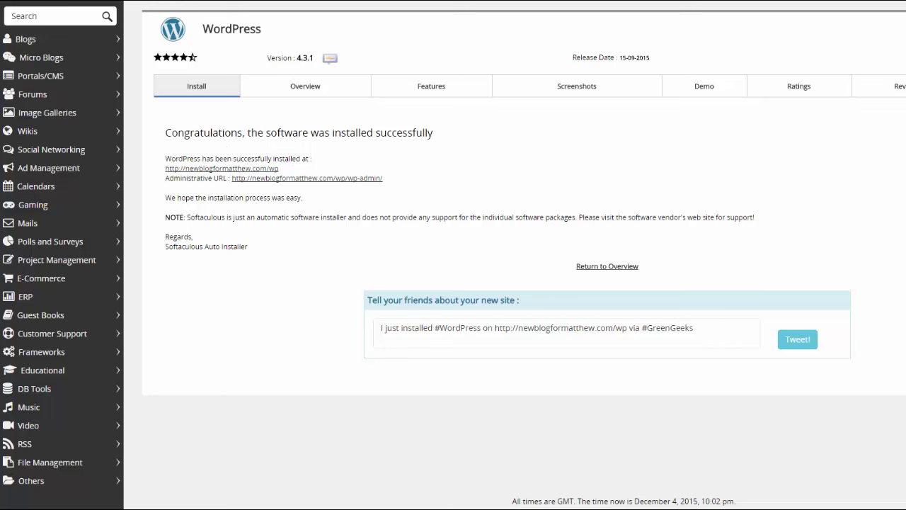
# Step: Scroll up to the Congratulations message listing the blog's /wp and wp-admin URLs
pyautogui.scroll(1, 314, 429)
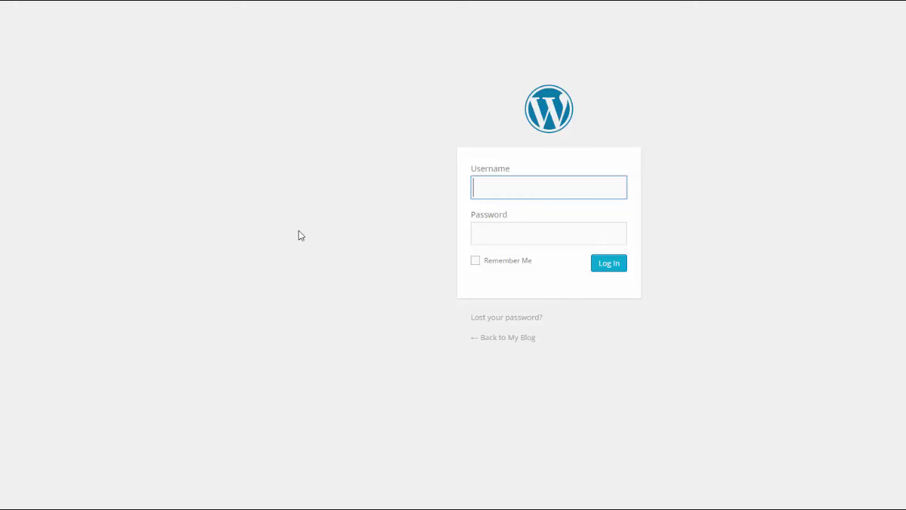
# Step: Log in to the new blog's wp-admin as 'admin' with its password
pyautogui.write('admin')
pyautogui.press('Tab')
pyautogui.write('••')
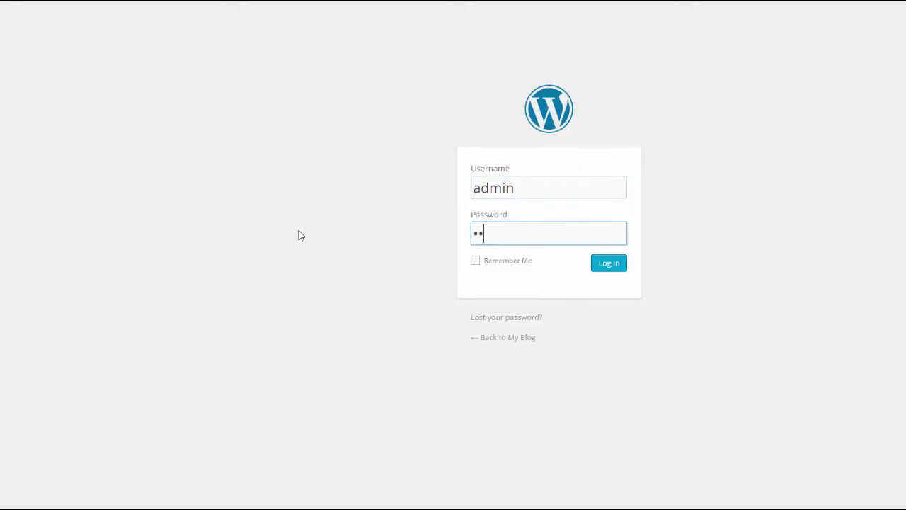
pyautogui.write('••')
pyautogui.click(605, 272)
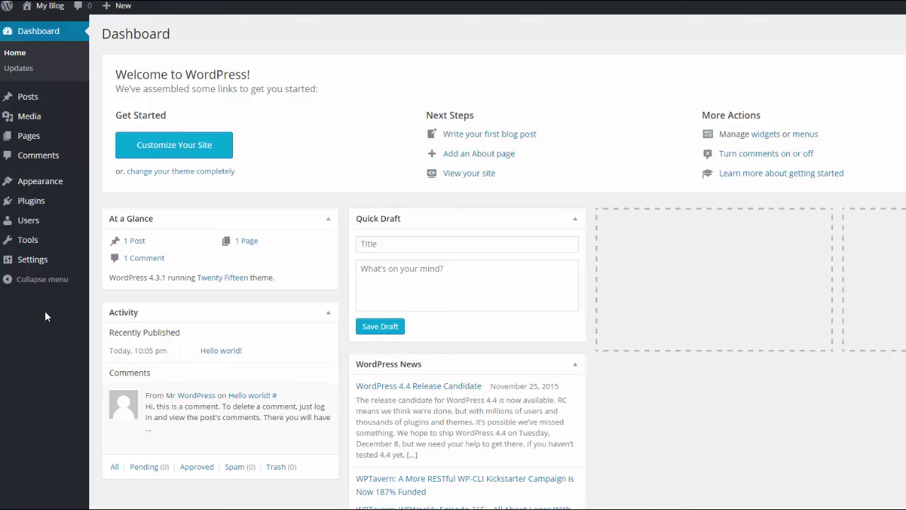
# Step: Go to Users > Your Profile and scroll through the personal options and name settings
pyautogui.moveTo(30, 224)
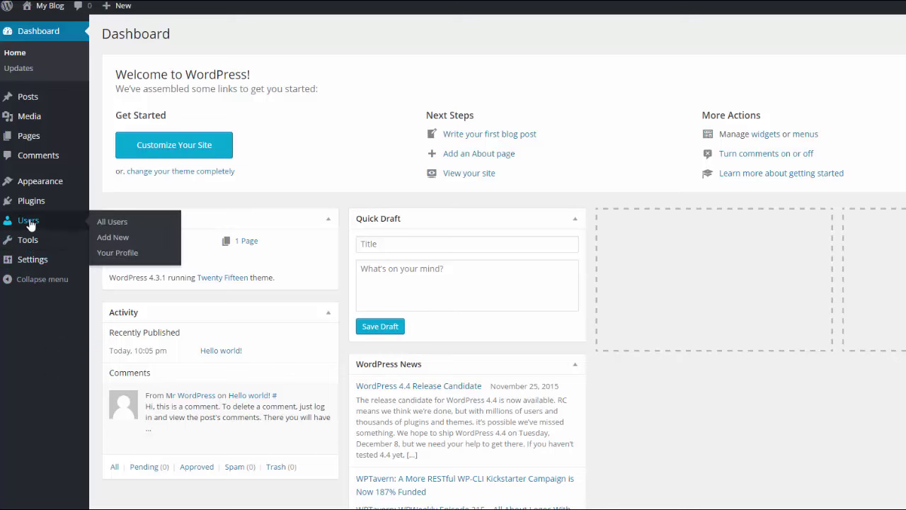
pyautogui.click(117, 252)
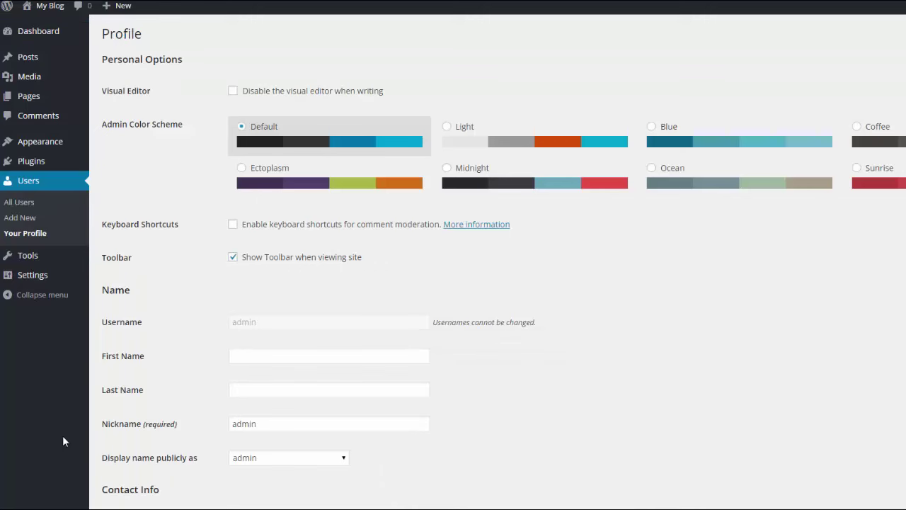
pyautogui.scroll(-5, 775, 165)
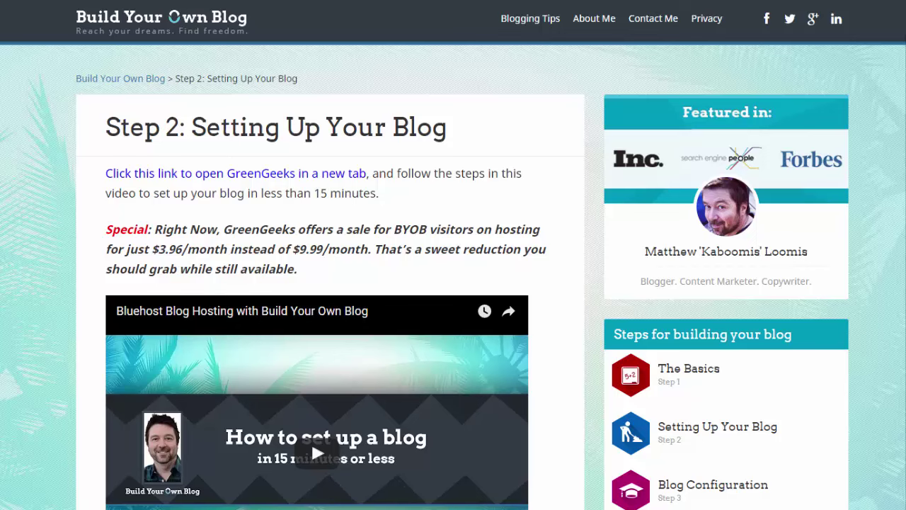
# Step: Continue to the Step 3: Blog Configuration page and read its /wp-admin login instructions
pyautogui.scroll(-6, 453, 255)
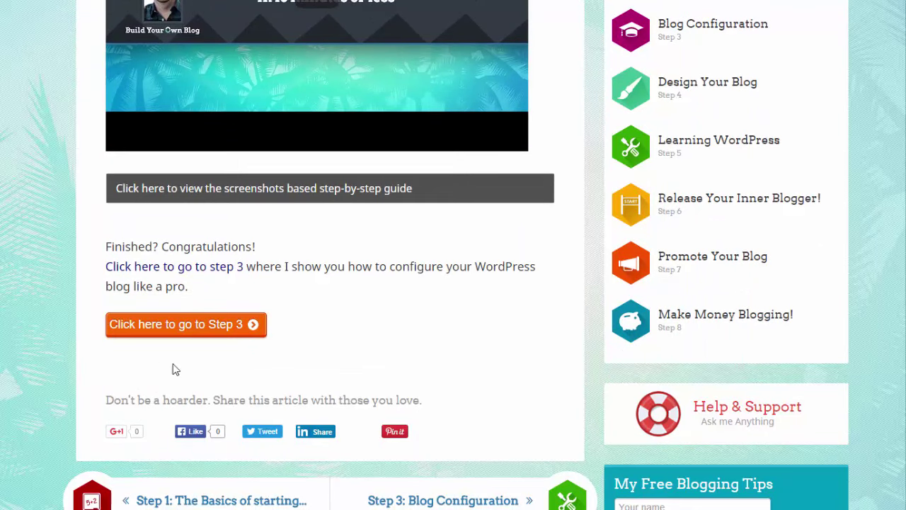
pyautogui.click(186, 325)
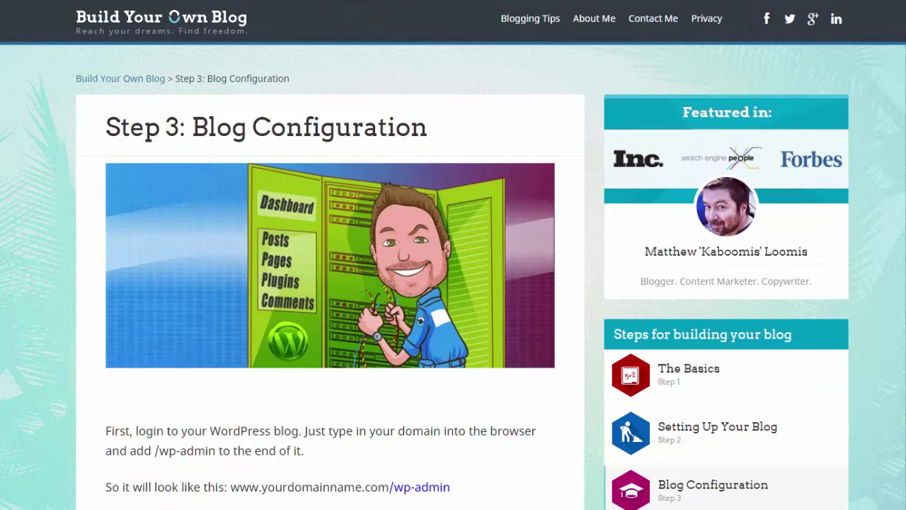
pyautogui.scroll(-5, 453, 258)
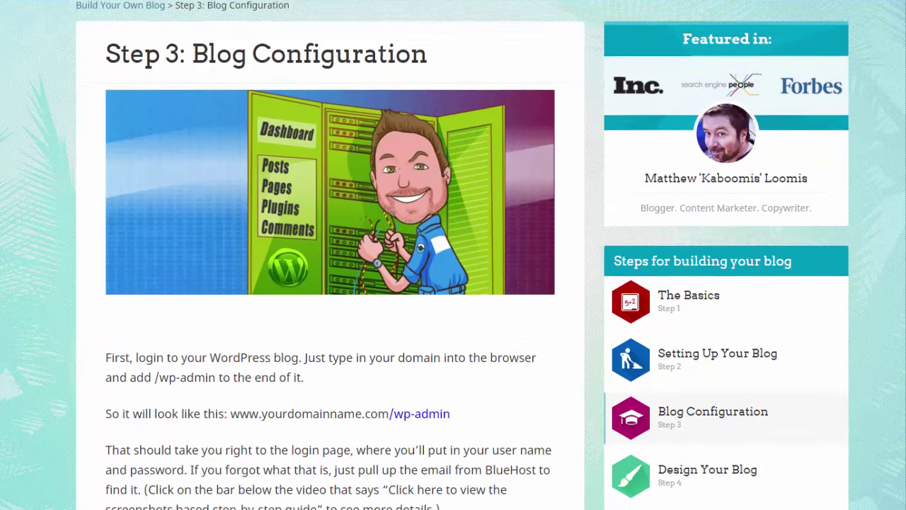
pyautogui.scroll(-3, 453, 258)
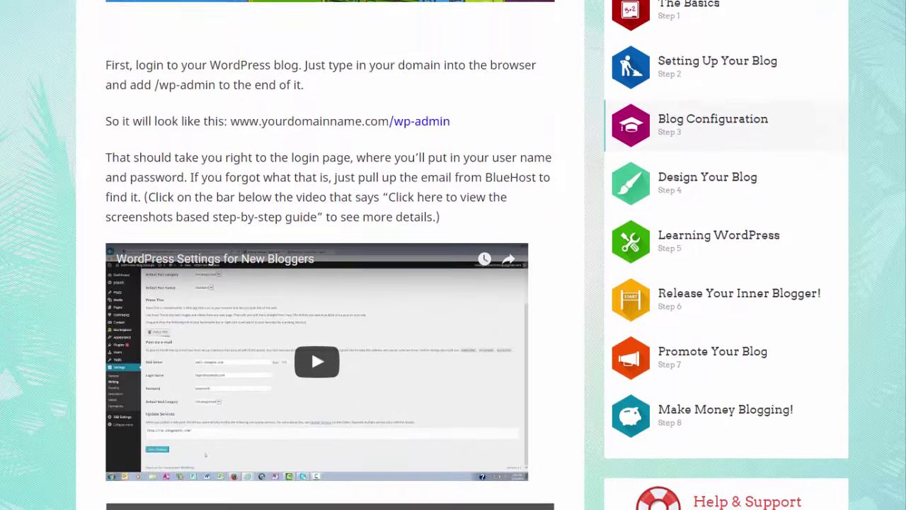
pyautogui.scroll(-2, 453, 258)
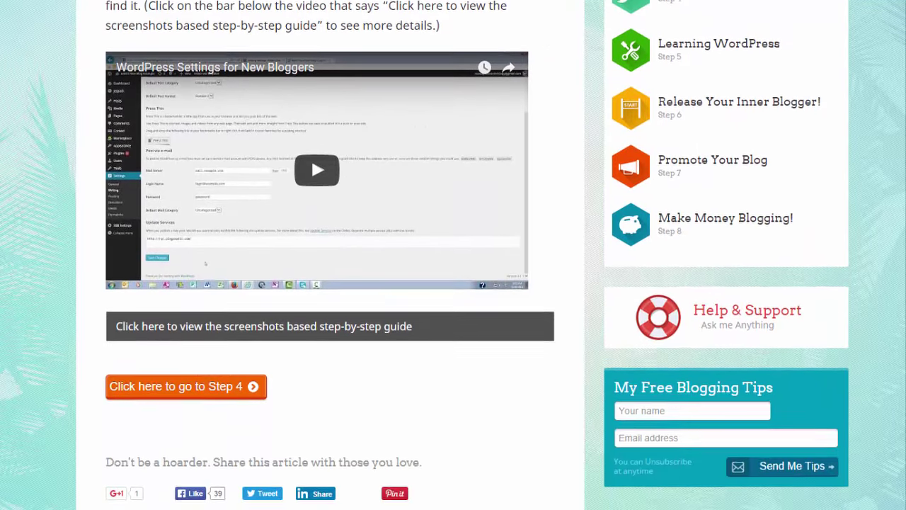